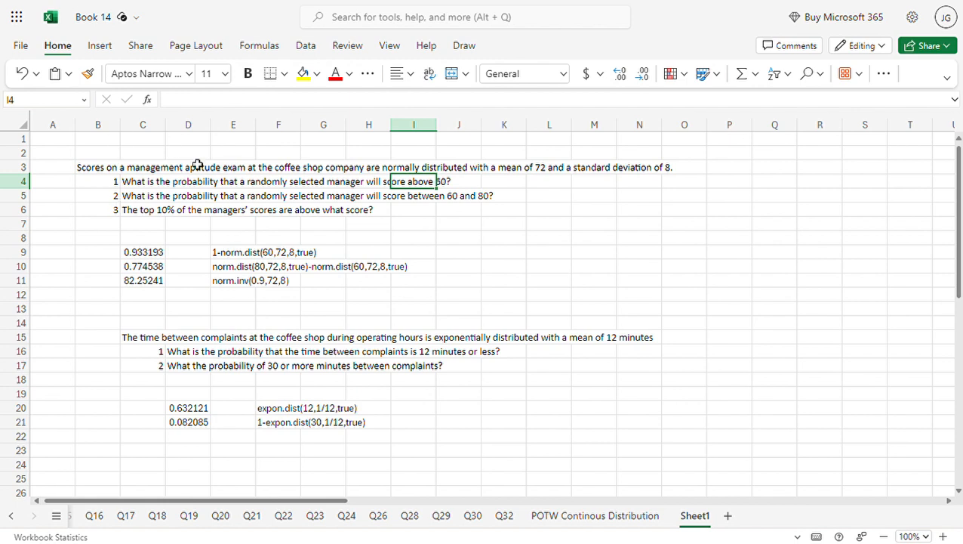
Examine the manager exam score problem, its first question about scoring above 60, and the solution formula in C9.
left_click(453, 166)
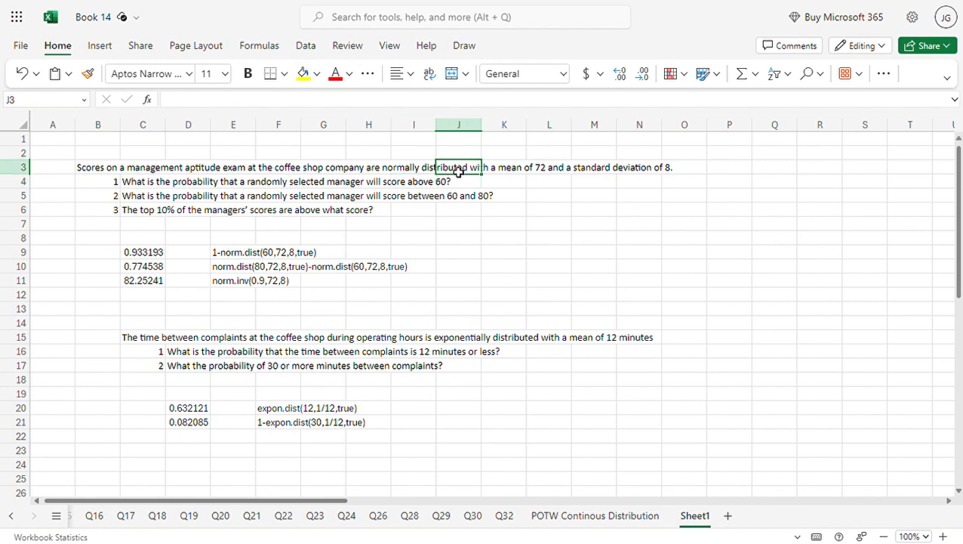
left_click(540, 169)
left_click(644, 171)
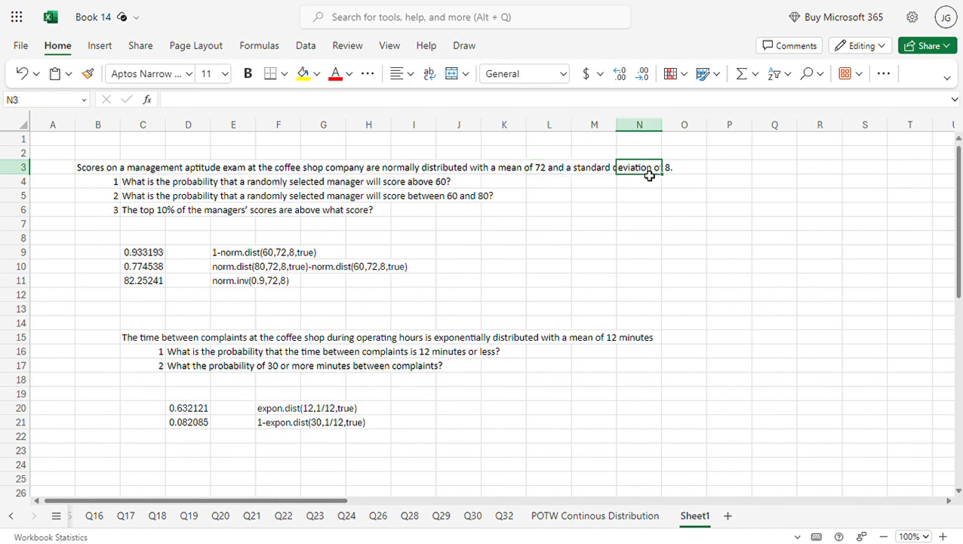
left_click_drag(129, 182, 455, 187)
left_click(455, 186)
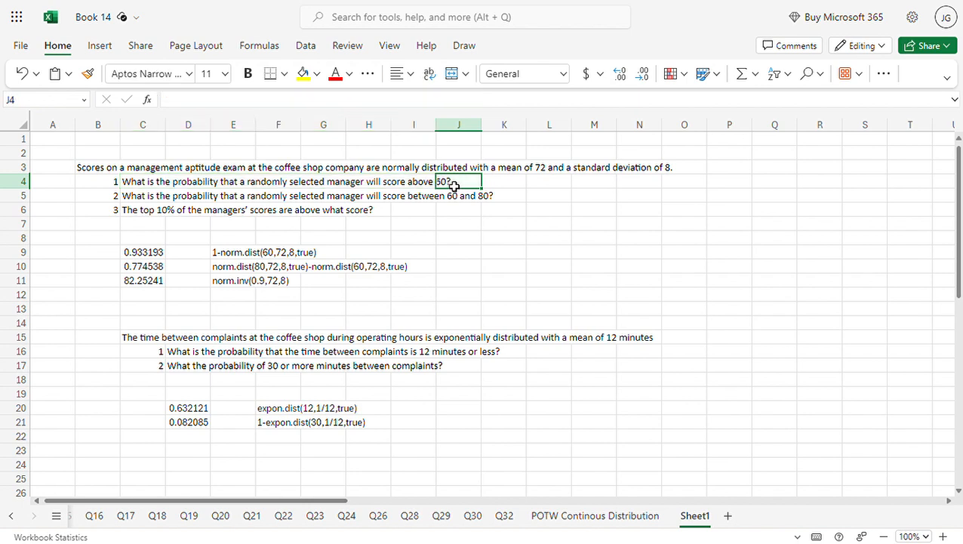
left_click(512, 295)
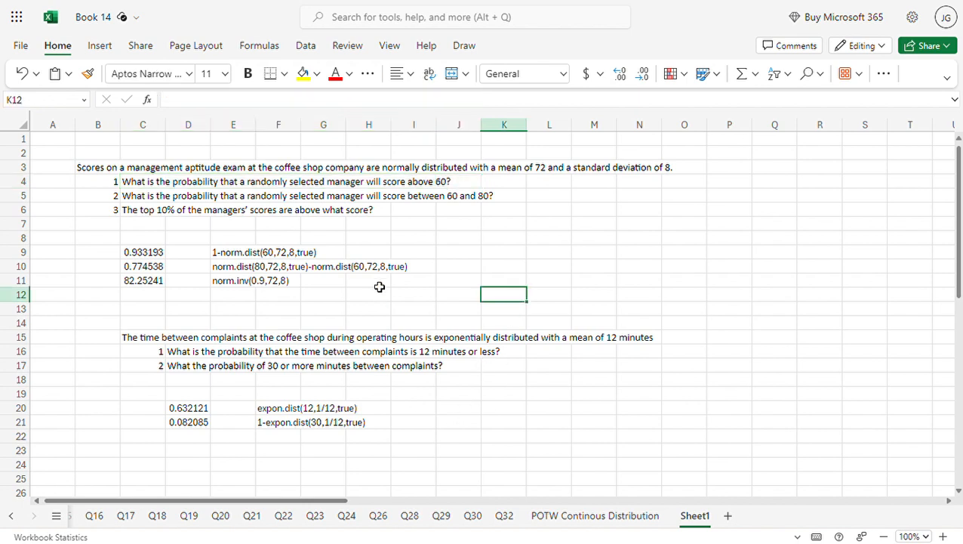
left_click(149, 251)
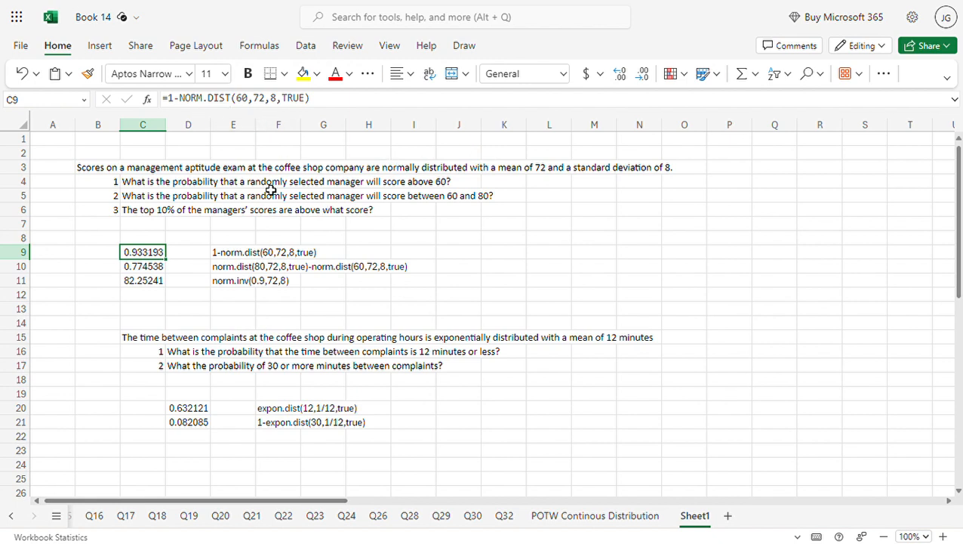
Calculate the probability of a manager scoring above 60 in K9 with =1-NORM.DIST(60,72,8,TRUE).
double_click(516, 256)
type("=1-norm.dis")
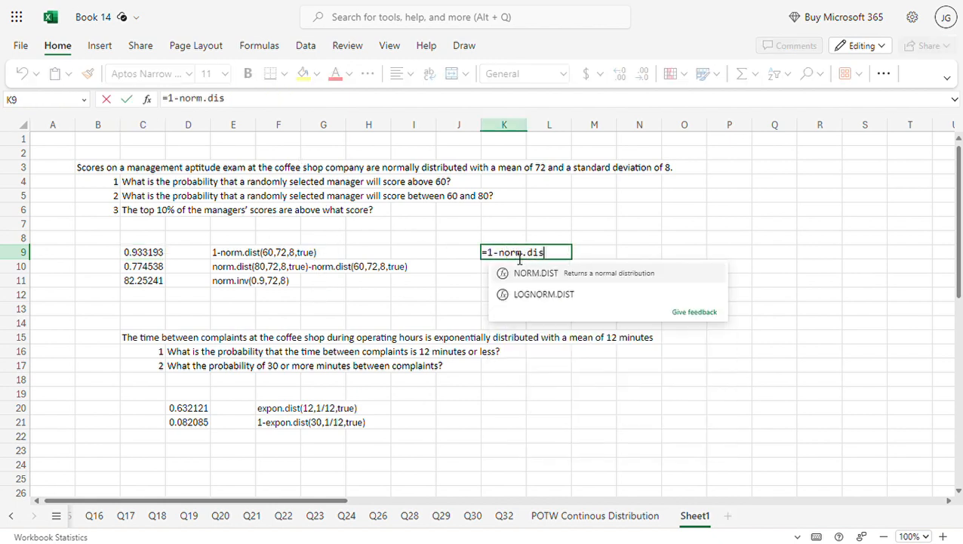
key("Tab")
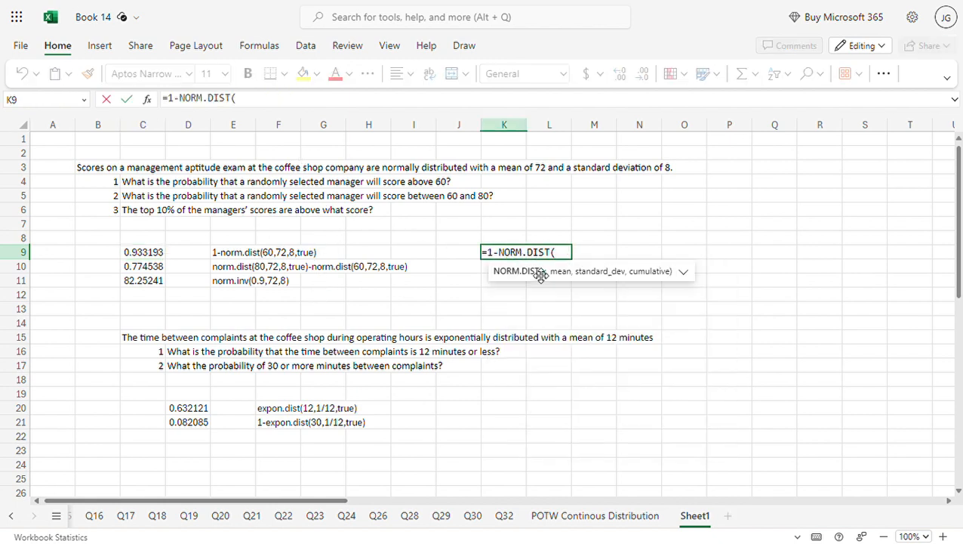
type("60,")
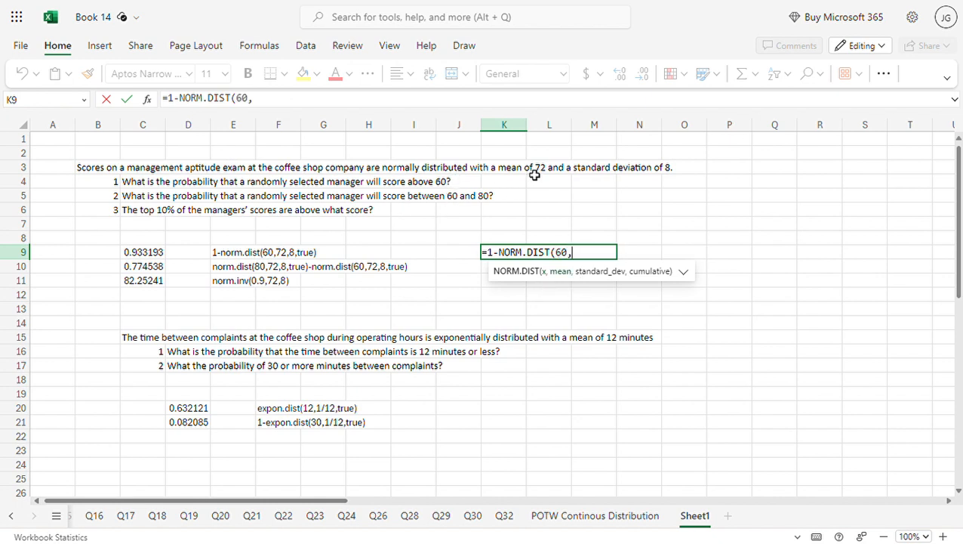
type("72,8,")
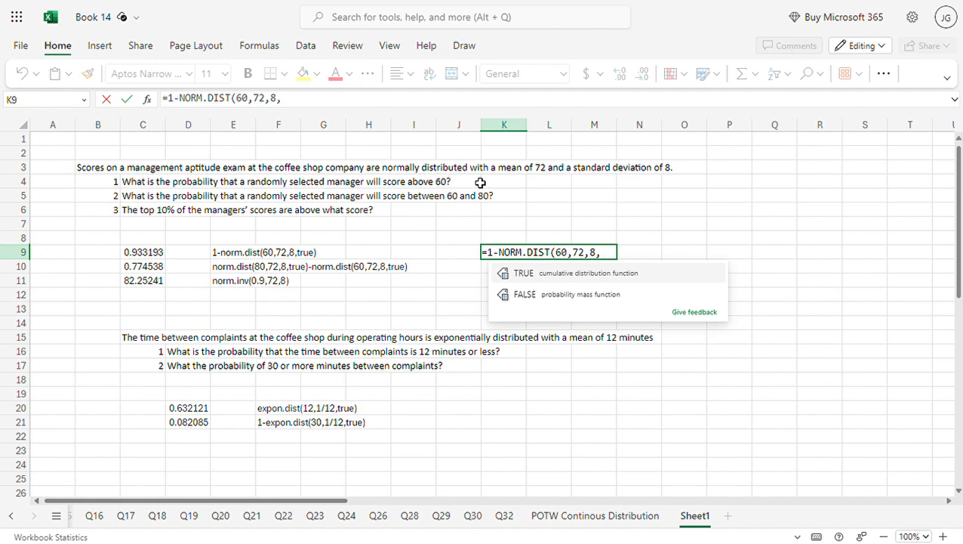
type("false")
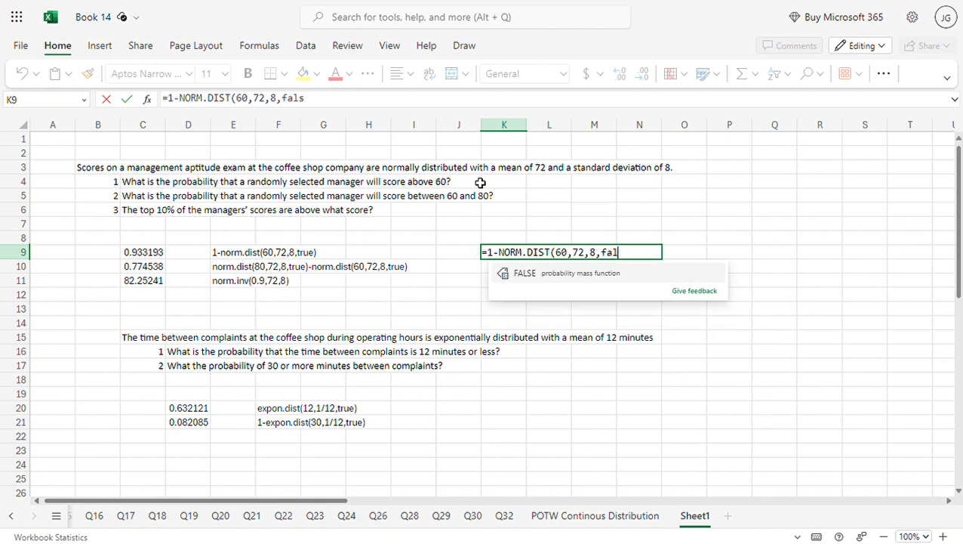
key("BackSpace")
type("true")
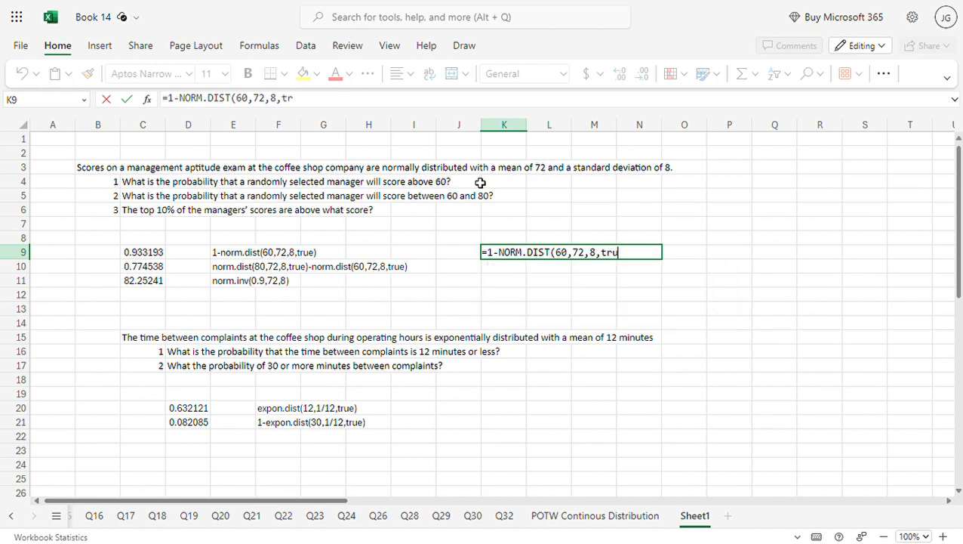
key("Return")
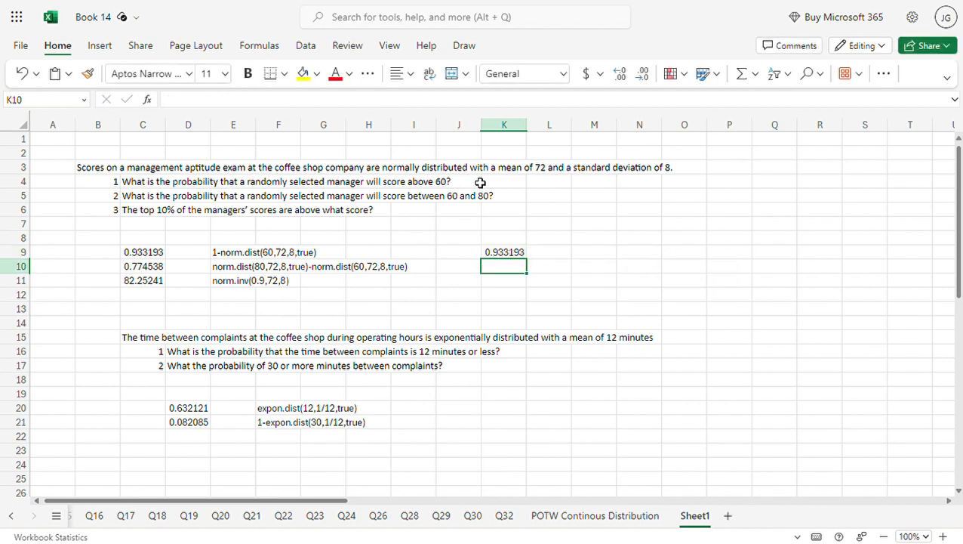
Clear the practice formula from cell K9.
left_click(505, 255)
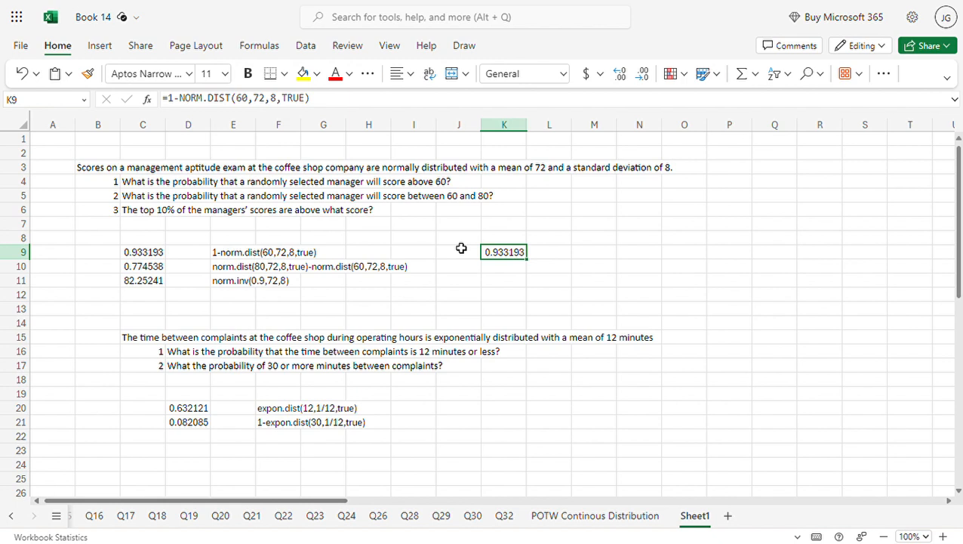
key("BackSpace")
left_click(460, 243)
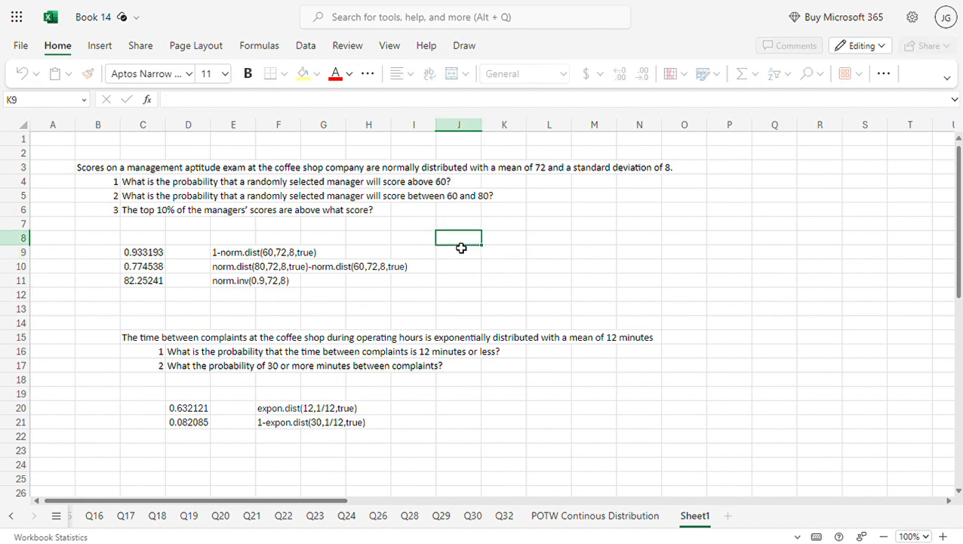
Examine the question about scores between 60 and 80 and its NORM.DIST difference formula in row 10.
left_click_drag(144, 196, 492, 201)
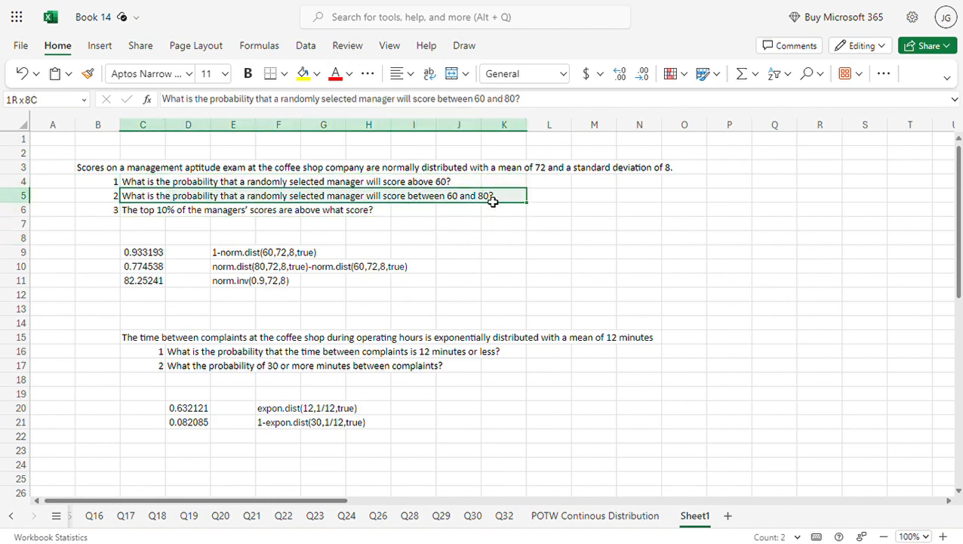
left_click(492, 198)
left_click(432, 297)
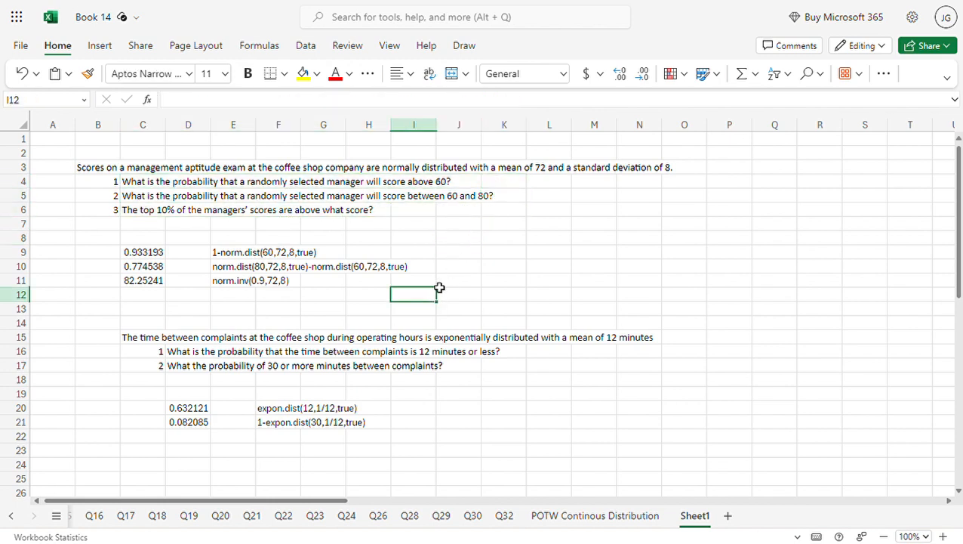
left_click(345, 258)
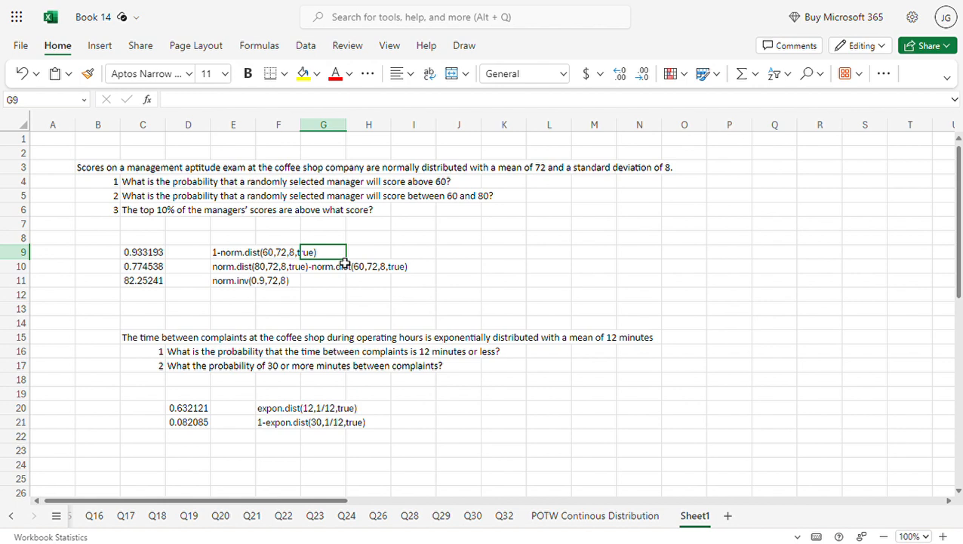
left_click_drag(221, 273, 400, 269)
left_click(450, 240)
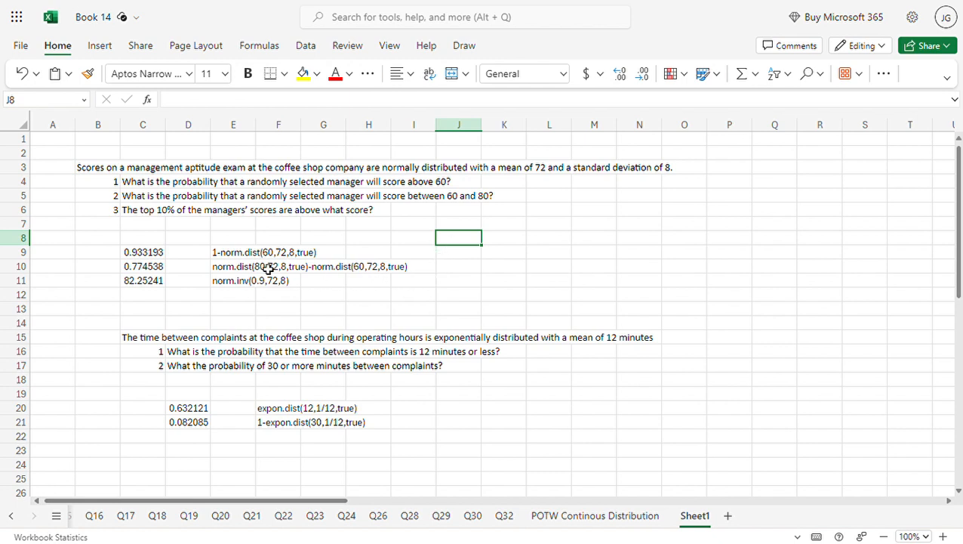
left_click(160, 273)
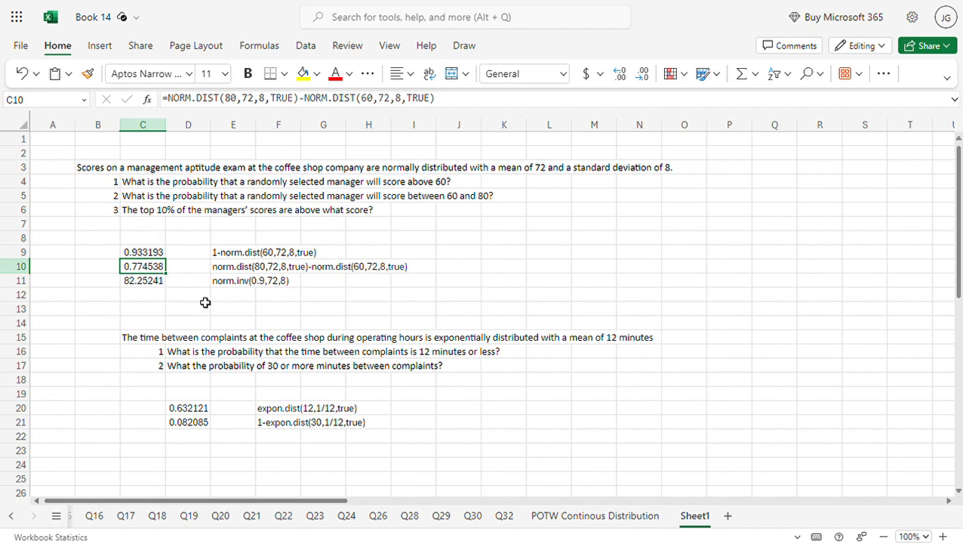
left_click(203, 300)
Examine the question about the top 10% of managers' scores and its norm.inv formula in E11.
left_click_drag(132, 217, 389, 218)
left_click(389, 217)
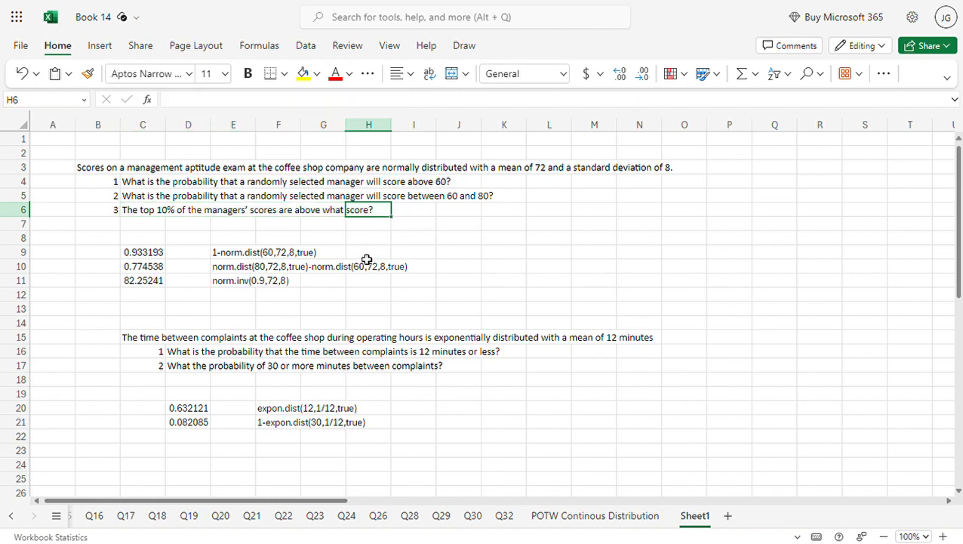
left_click(150, 213)
left_click(238, 283)
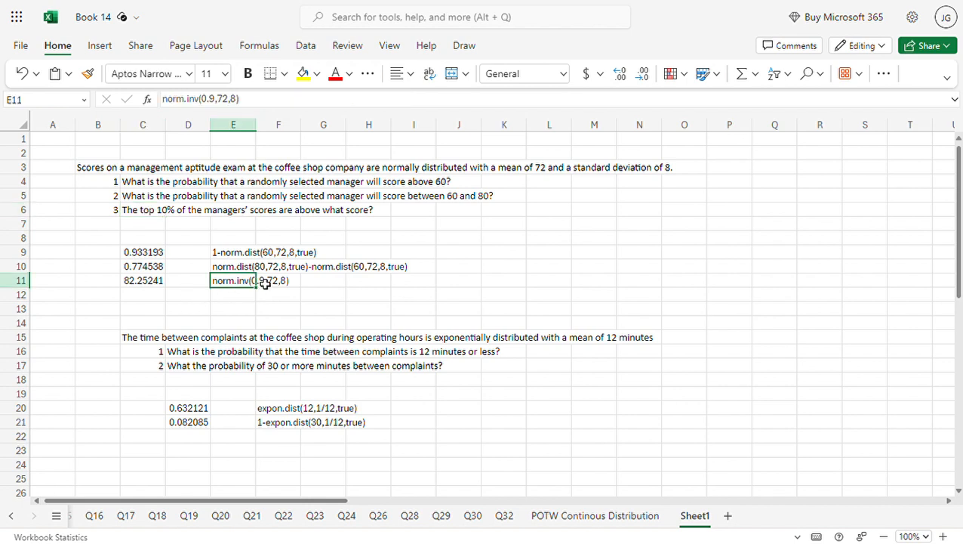
left_click(272, 301)
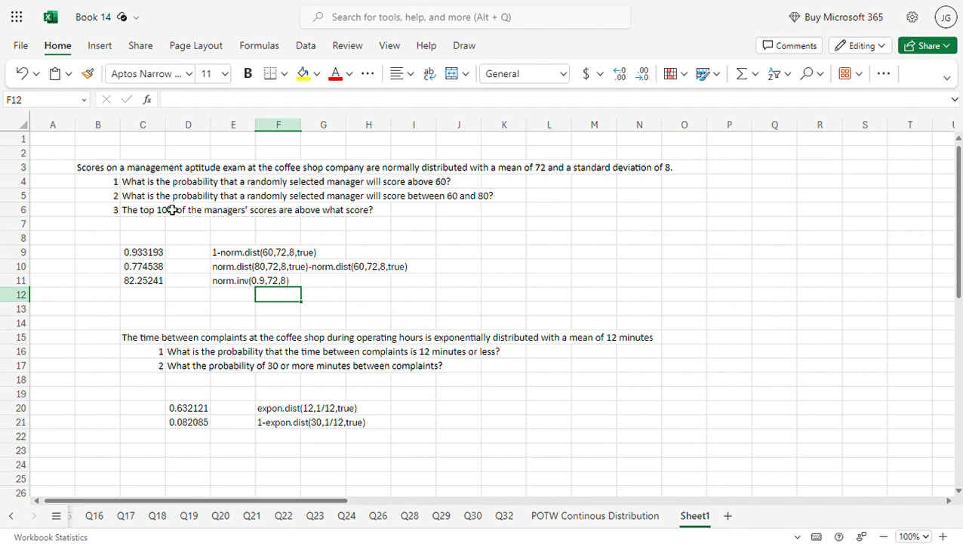
Enter the text 1-0.1 in J12 and the formula =1-0.1 in J13 to work out the cumulative probability for NORM.INV.
left_click(458, 301)
type("1-0.1")
key("Return")
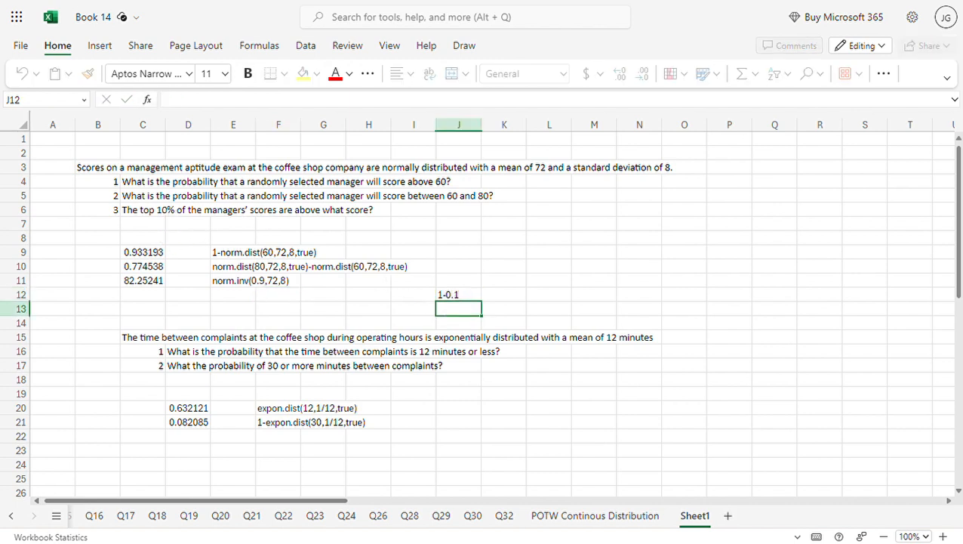
type("=1-0.1")
key("Return")
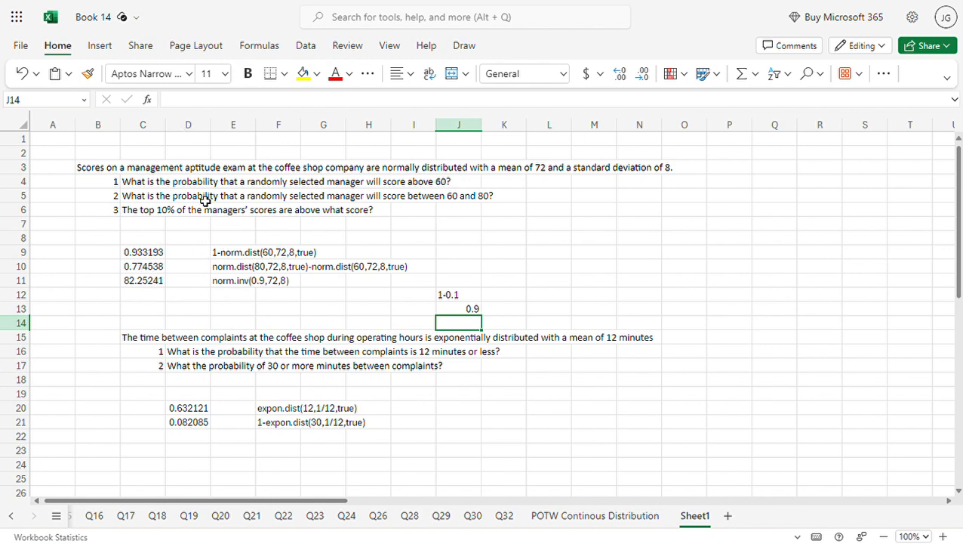
Examine the exponential distribution problem about complaint times and its first question on 12 minutes or less.
left_click(274, 340)
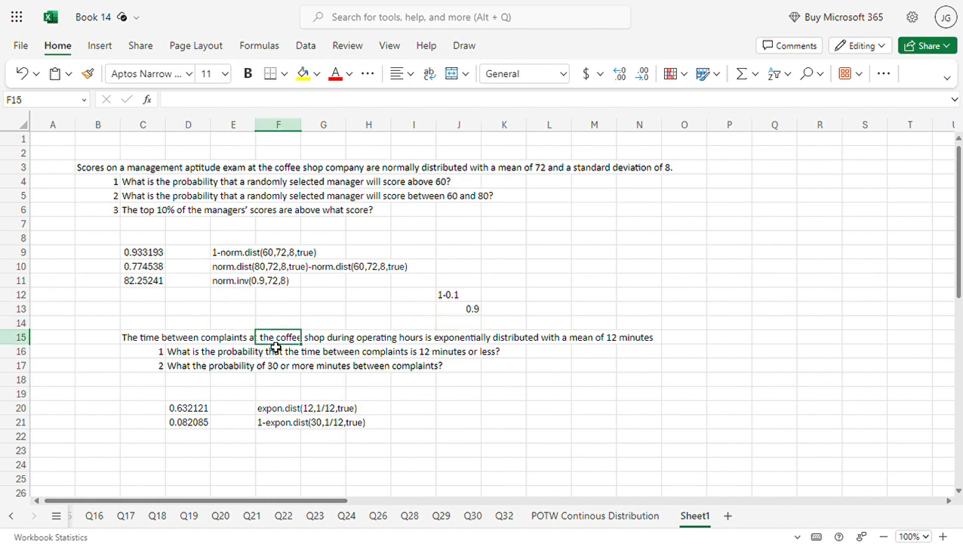
scroll(277, 347, "down", 1)
scroll(276, 348, "down", 1)
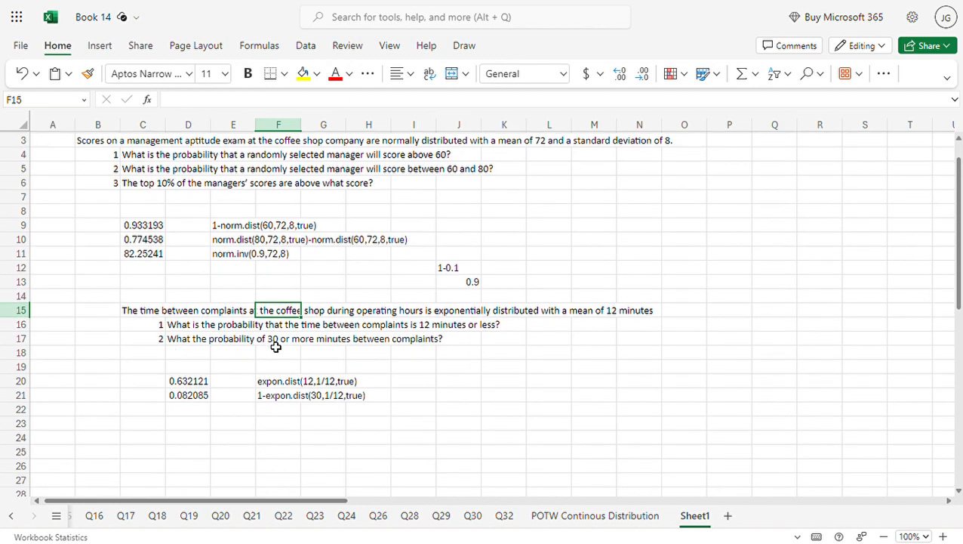
left_click_drag(197, 330, 526, 330)
left_click(524, 329)
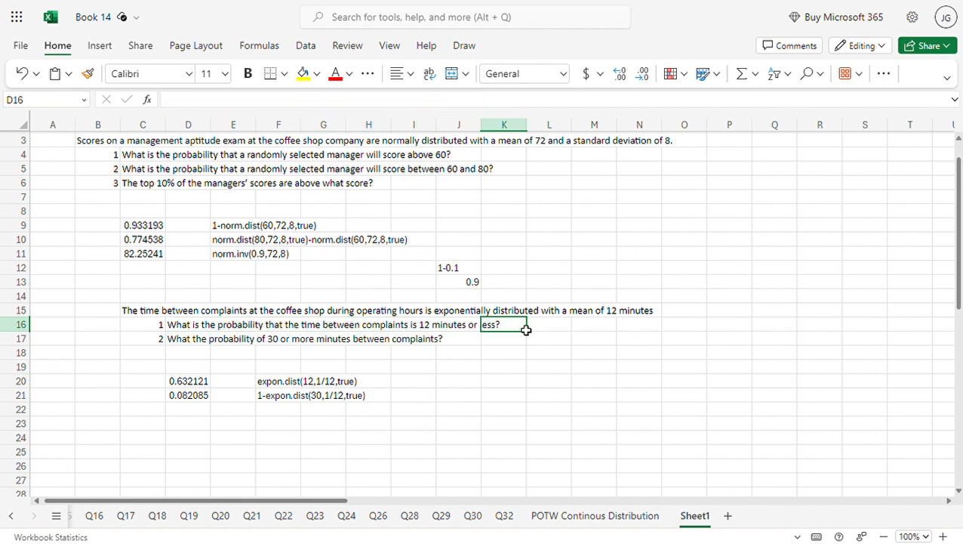
left_click(511, 339)
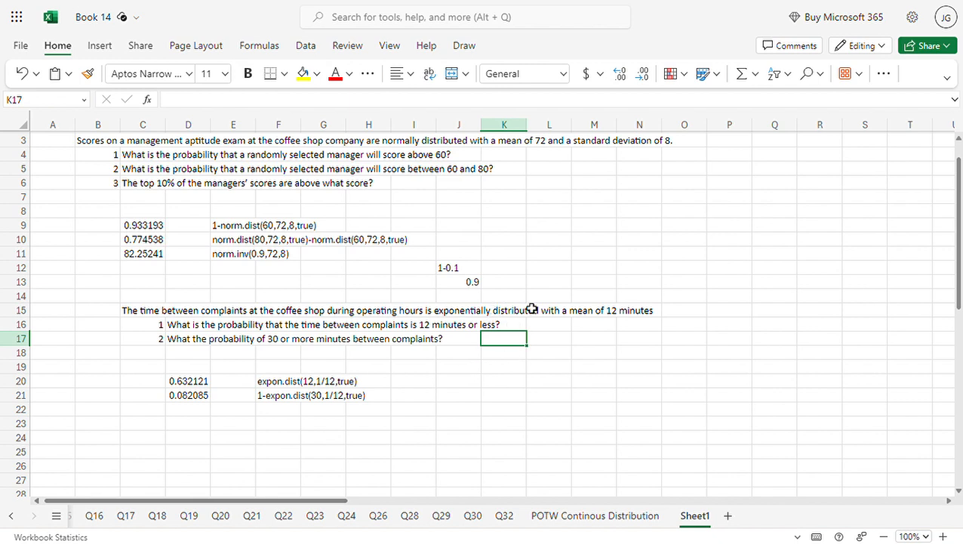
Enter =1-EXPON.DIST(12,1/12,TRUE) in K20 for the time between complaints.
left_click(480, 388)
left_click(513, 387)
double_click(513, 387)
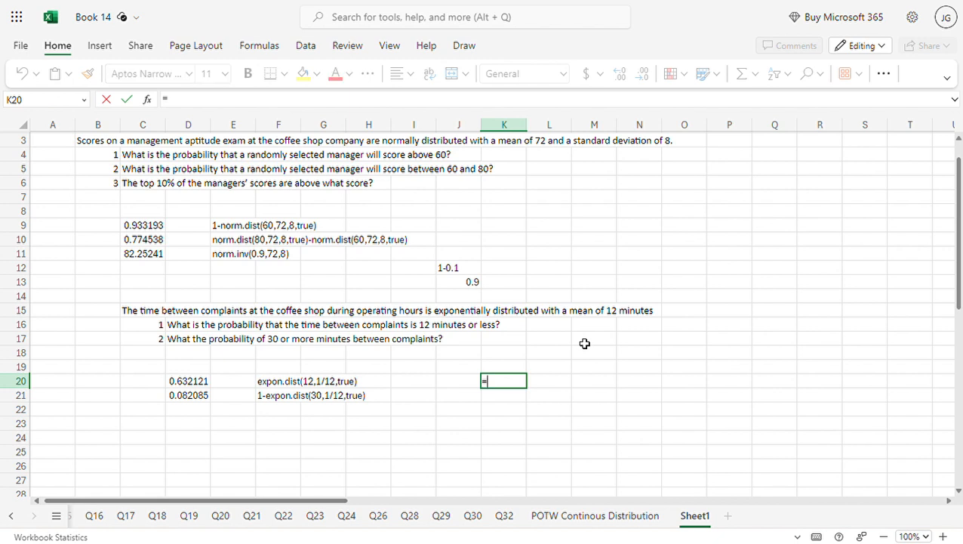
type("1-exp")
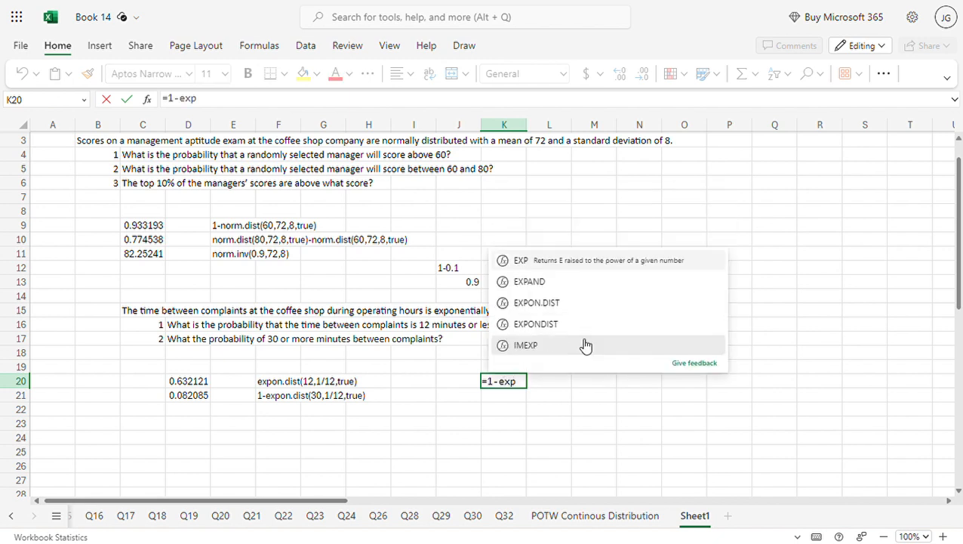
type("on.dist")
key("Tab")
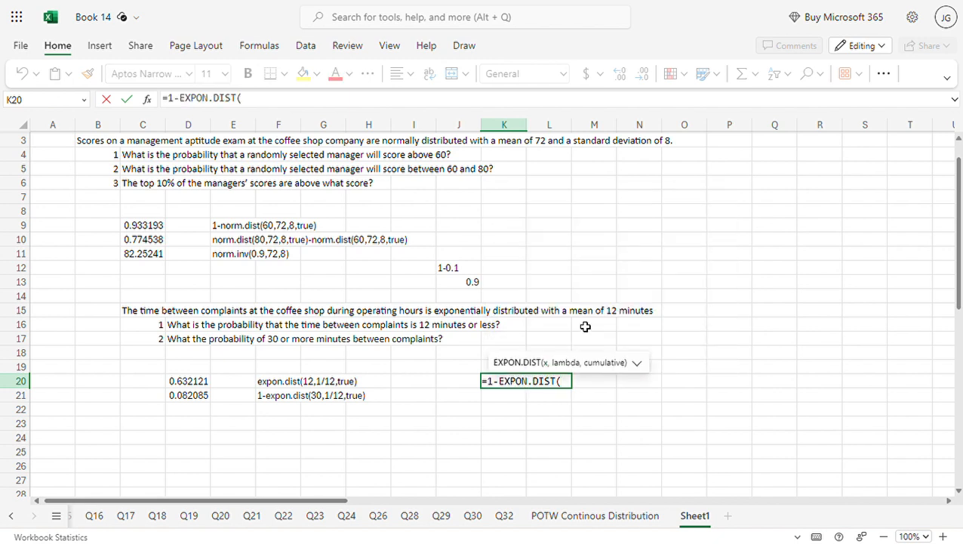
type("12,")
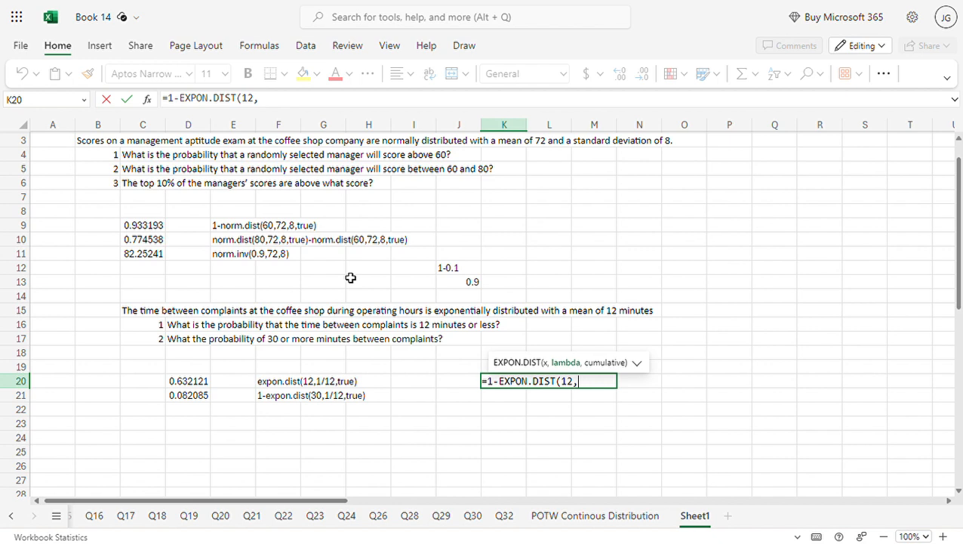
type("1/12,tr")
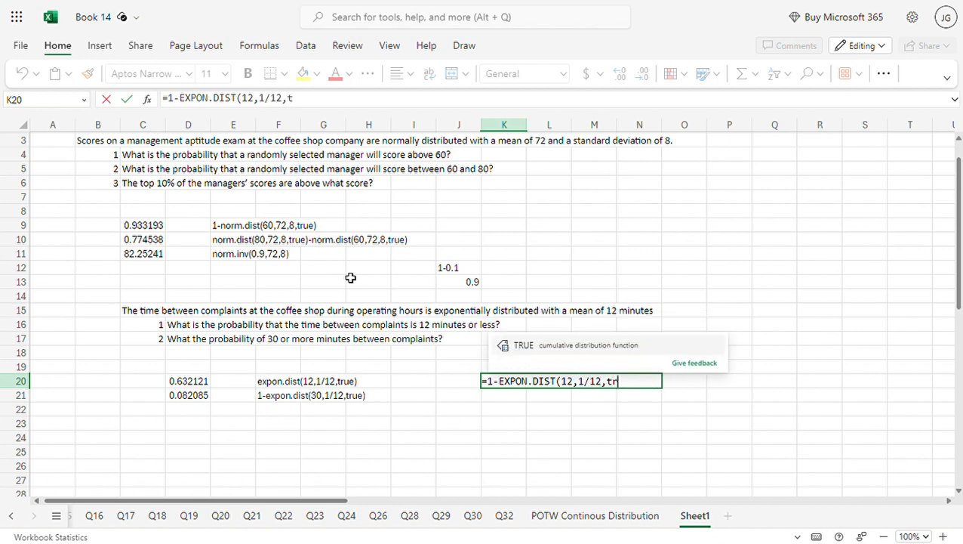
type("ue)")
key("Return")
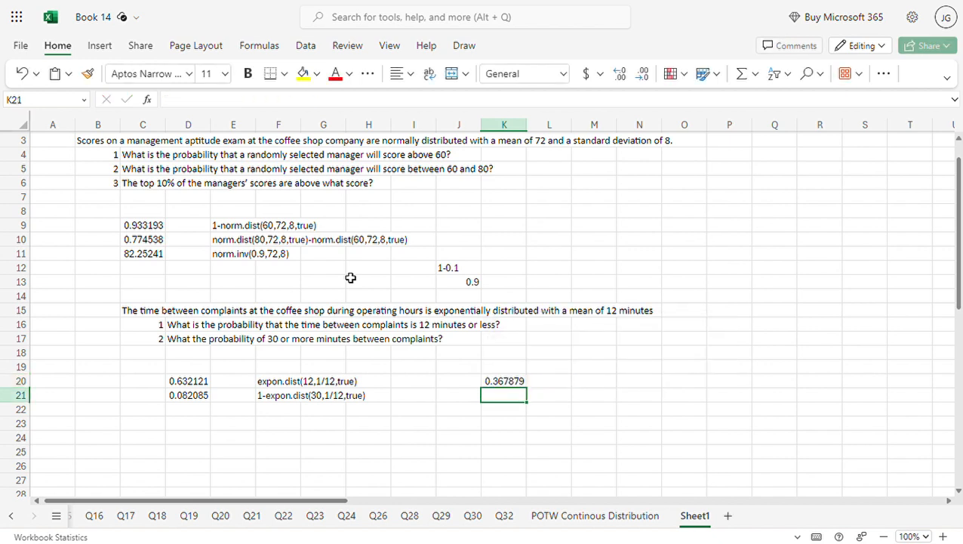
Correct the K20 formula to =EXPON.DIST(12,1/12,TRUE) by removing the subtraction from 1.
left_click(510, 382)
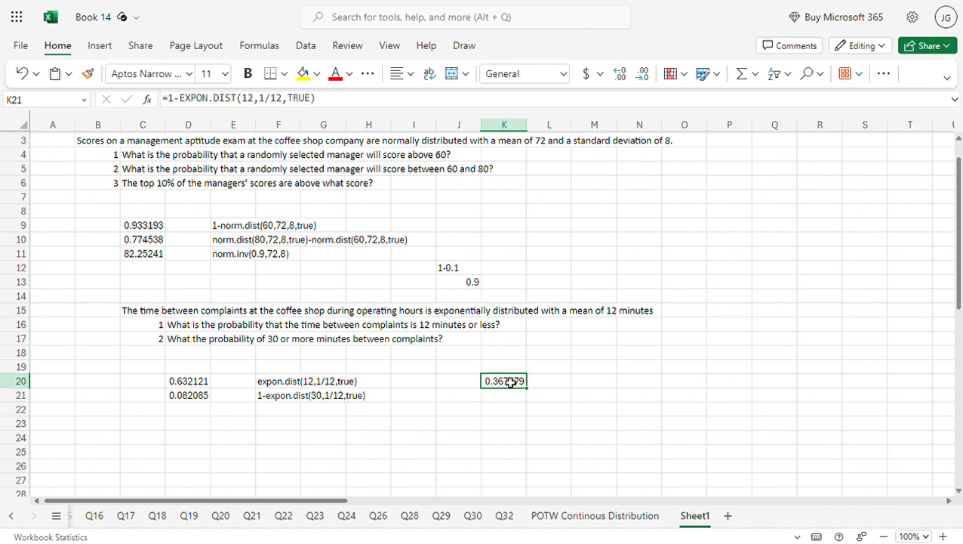
double_click(510, 382)
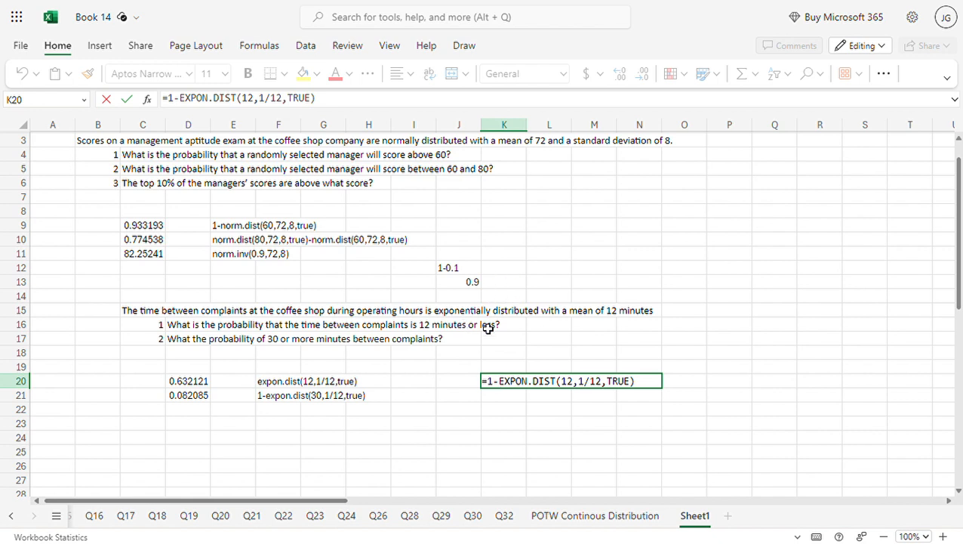
key("BackSpace")
key("BackSpace")
key("Return")
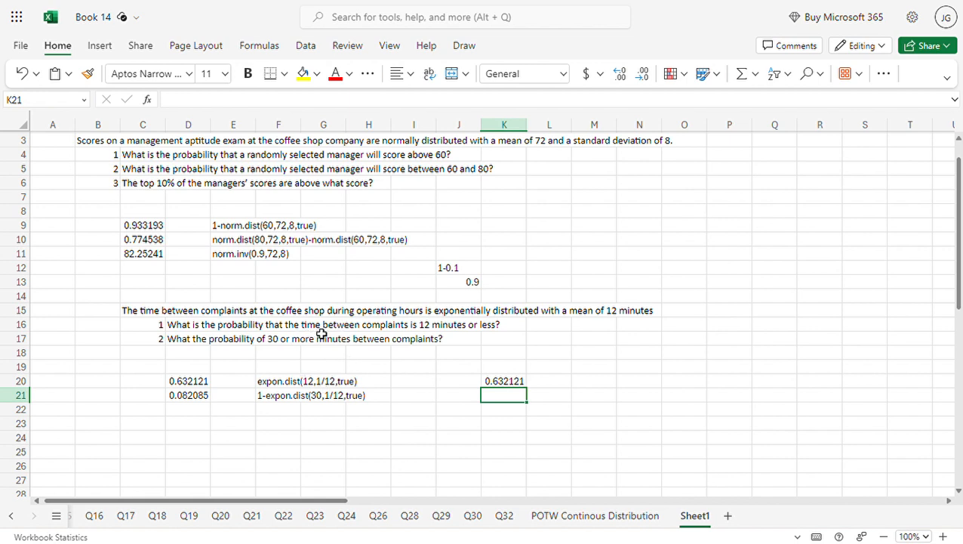
Calculate the probability of 30 or more minutes between complaints in K21 with =1-EXPON.DIST(30,1/12,TRUE).
type("=1-expon.dist")
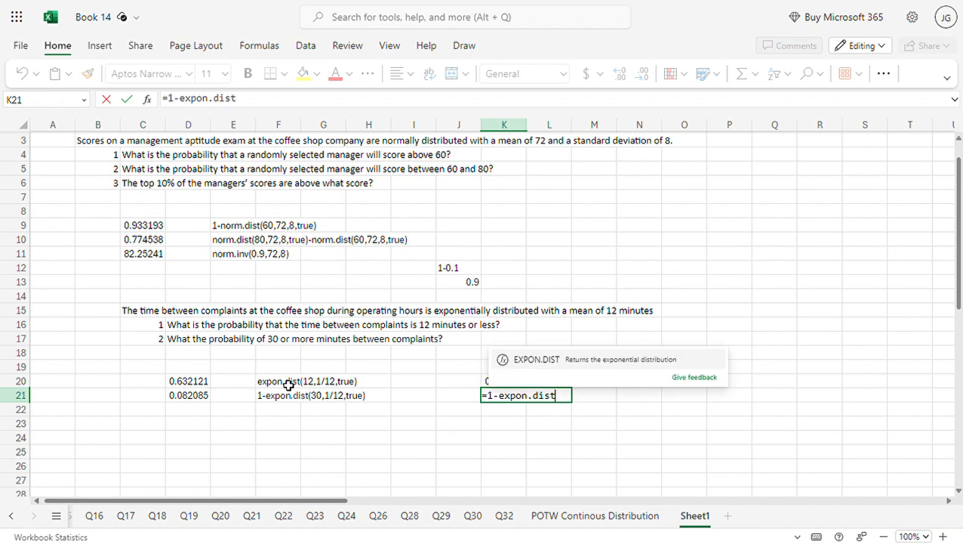
key("Tab")
type("30,1/12,true")
key("Return")
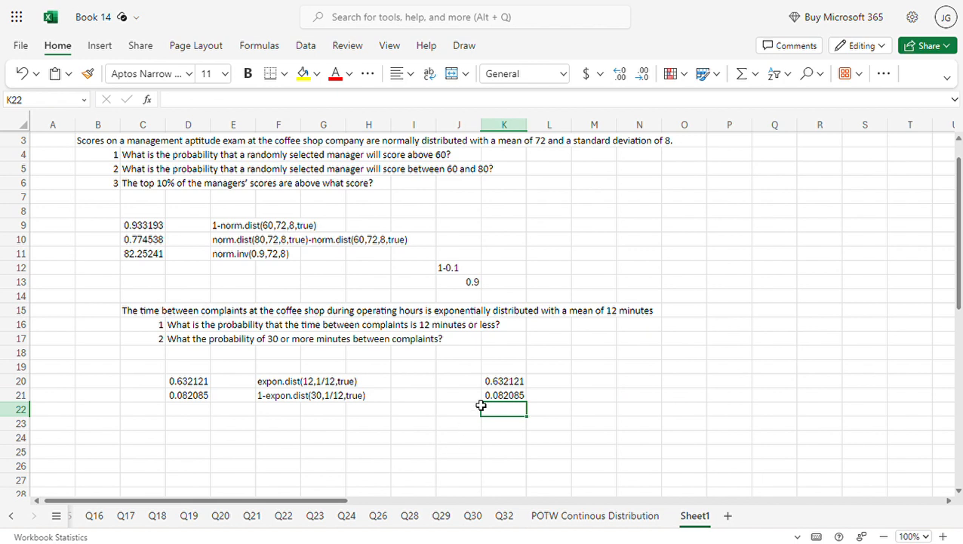
scroll(481, 406, "up", 1)
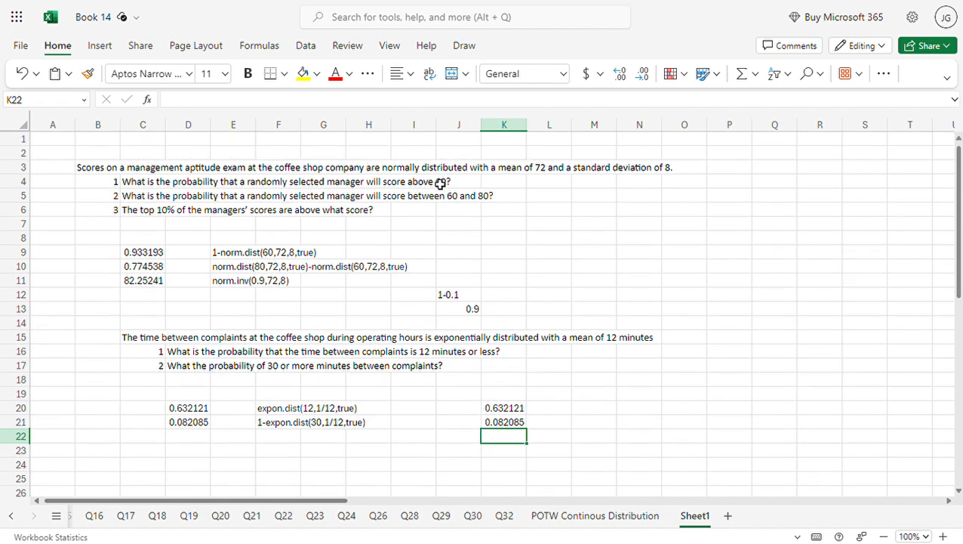